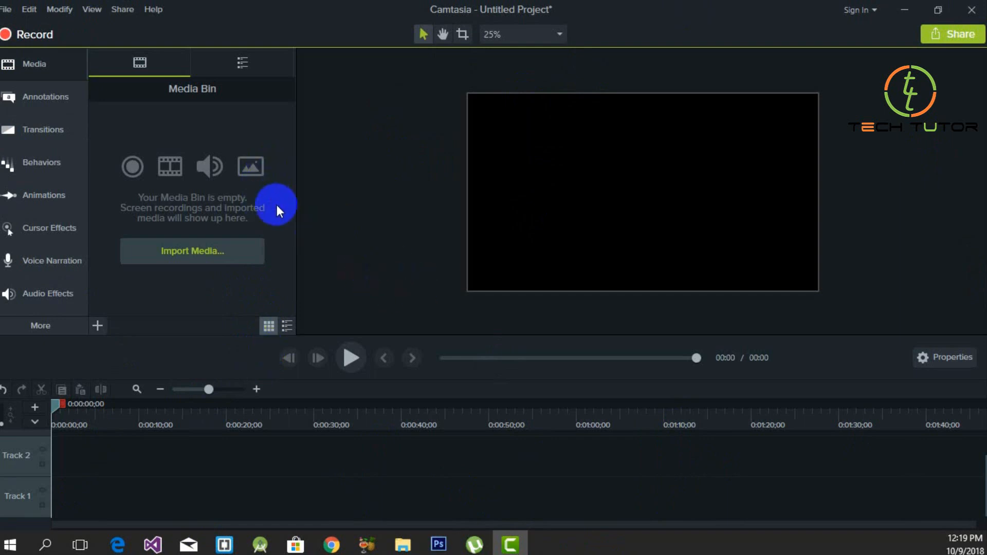
Import the video intro template talk.wmv and the desktop image frame by Tech Tutor1.jpg into the media bin
click(185, 255)
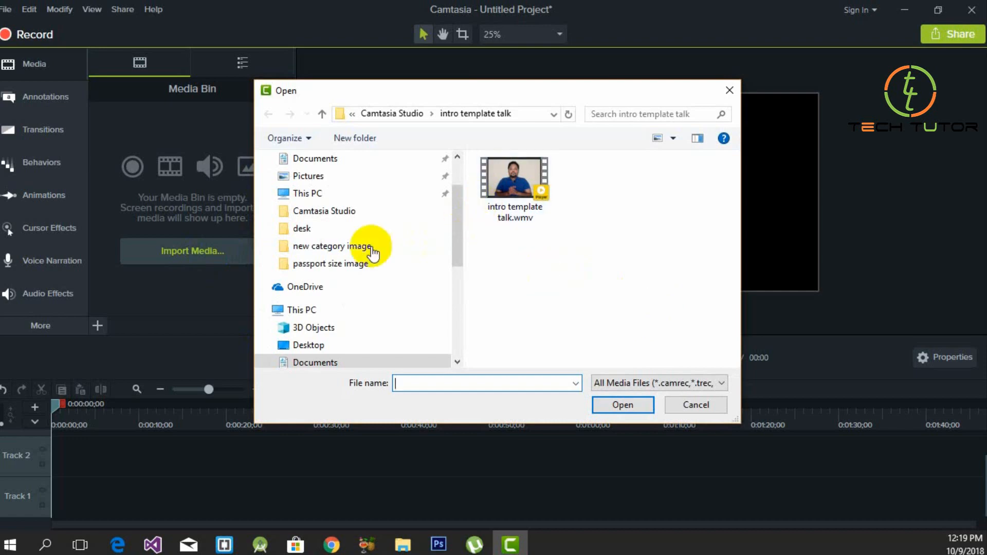
double_click(531, 210)
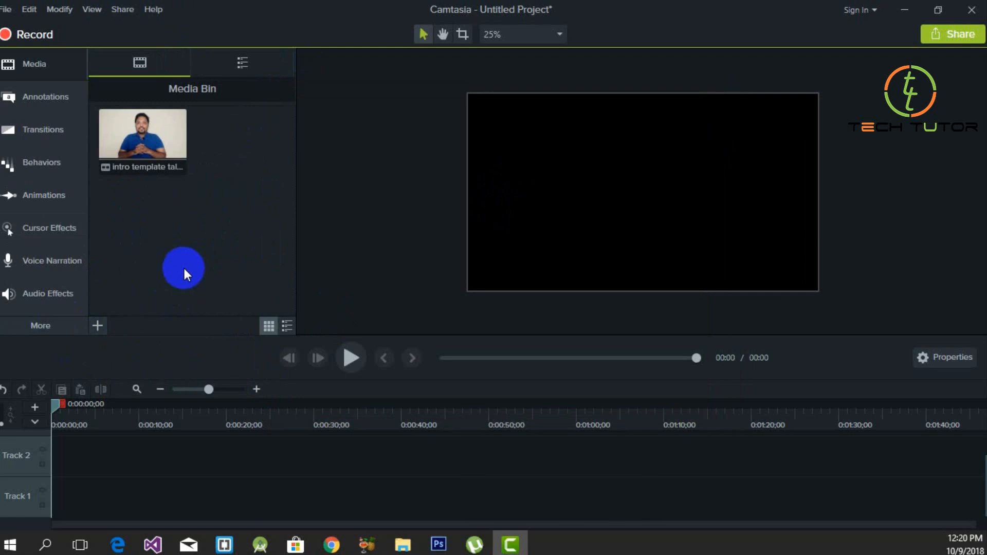
click(97, 324)
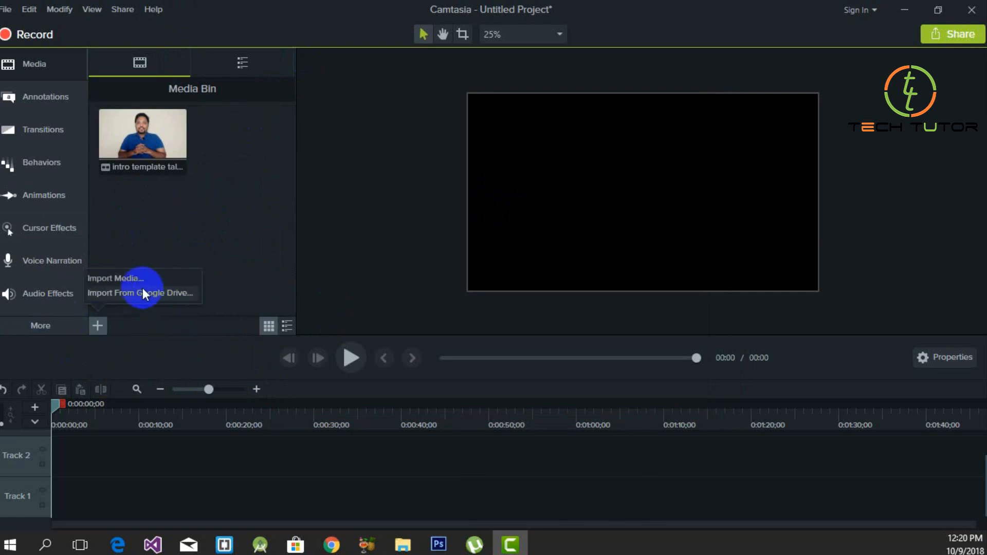
click(127, 280)
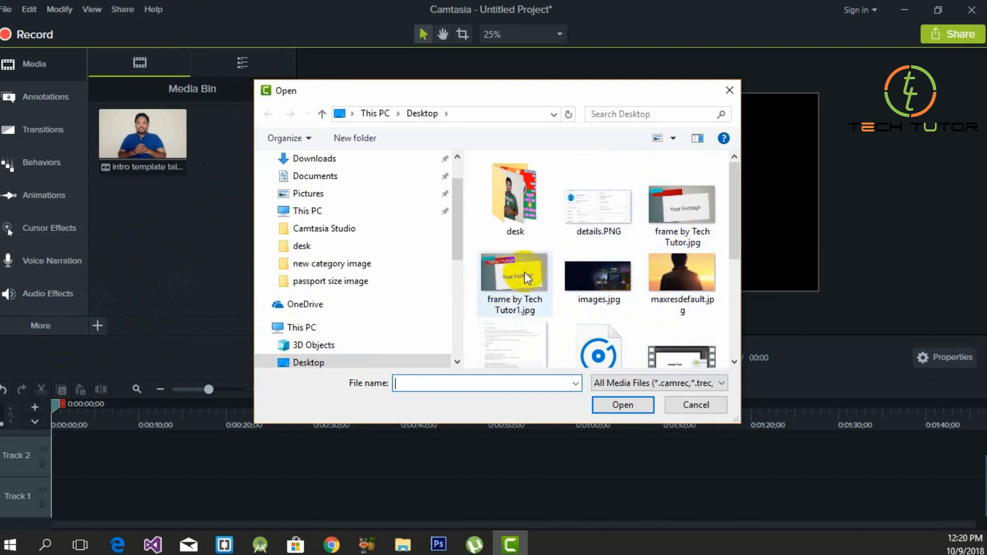
double_click(519, 285)
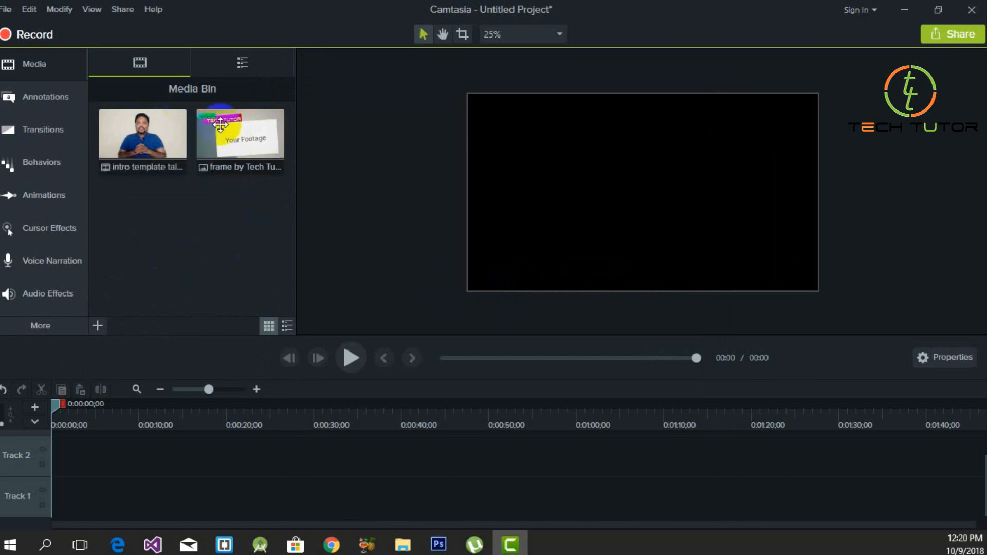
click(244, 148)
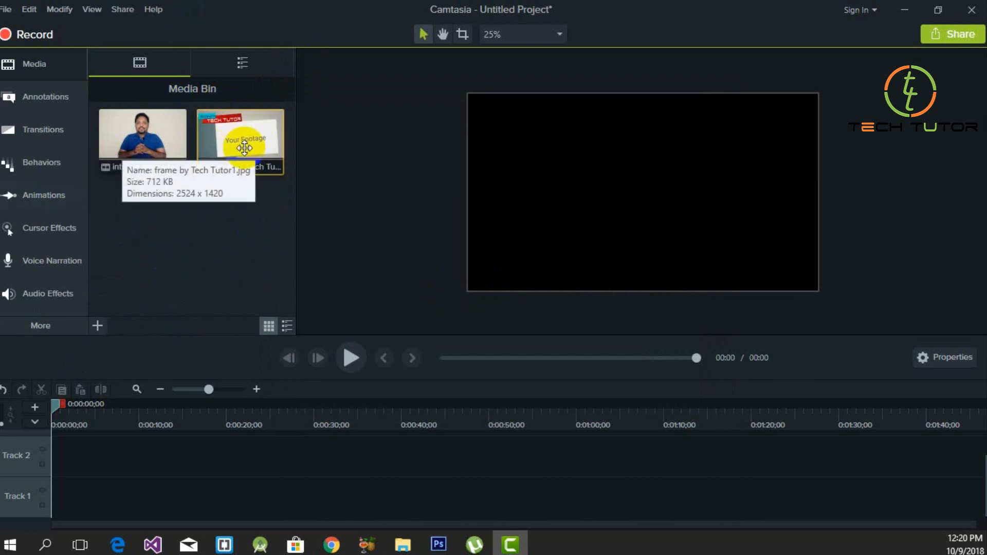
click(241, 267)
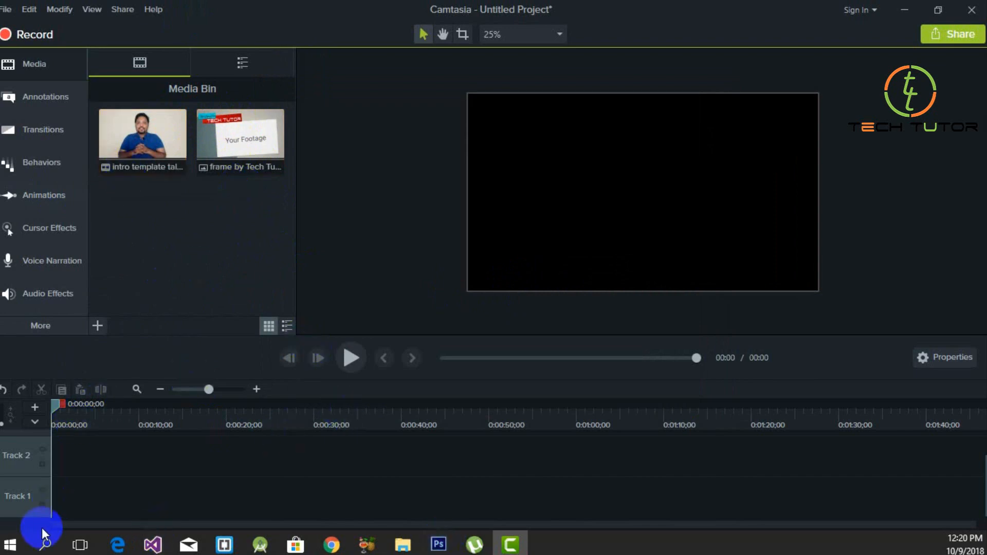
Place the intro template talk video at the start of Track 2 and the frame image at the start of Track 1
click(128, 135)
drag(129, 134, 62, 466)
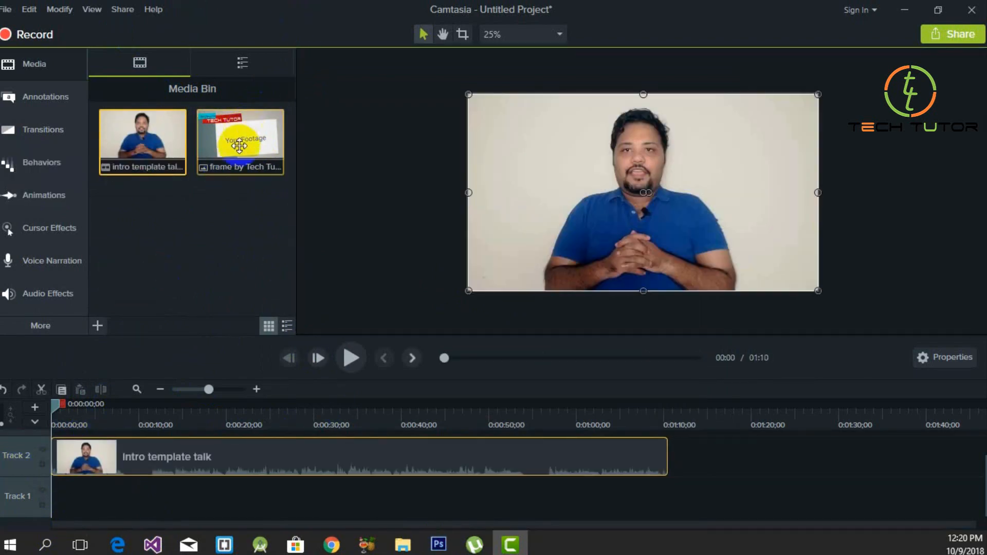
drag(233, 155, 23, 499)
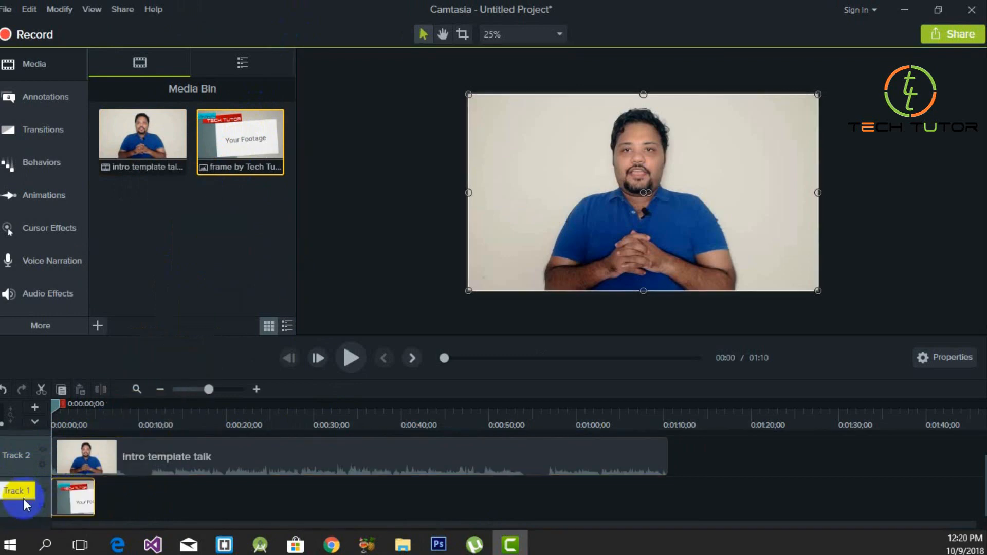
Extend the frame image clip on Track 1 so it ends together with the video clip on Track 2
drag(249, 400, 212, 406)
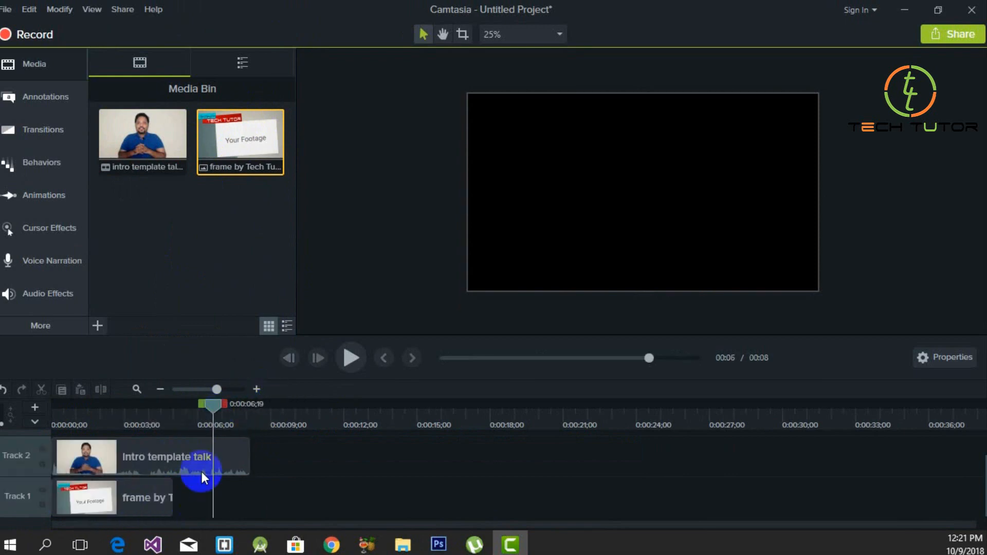
click(198, 461)
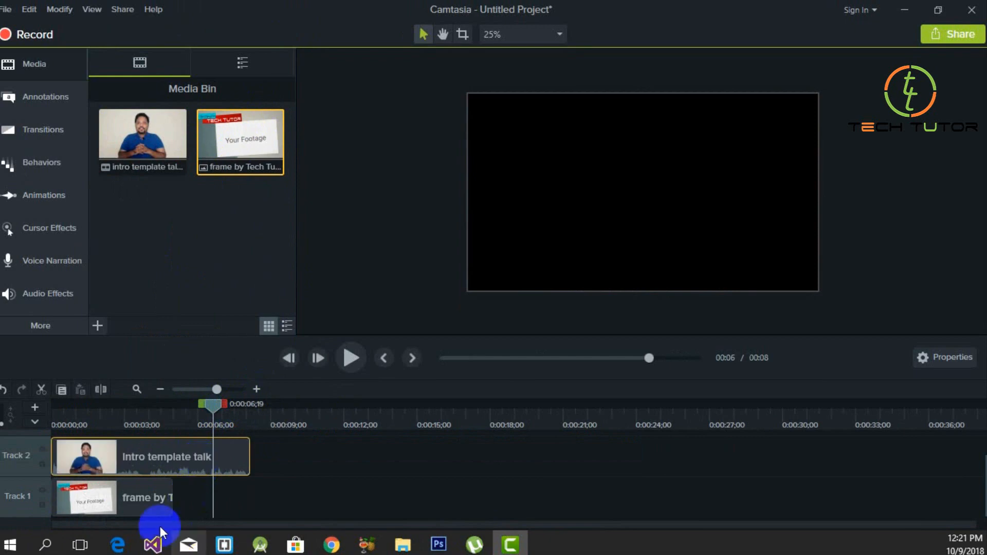
click(131, 503)
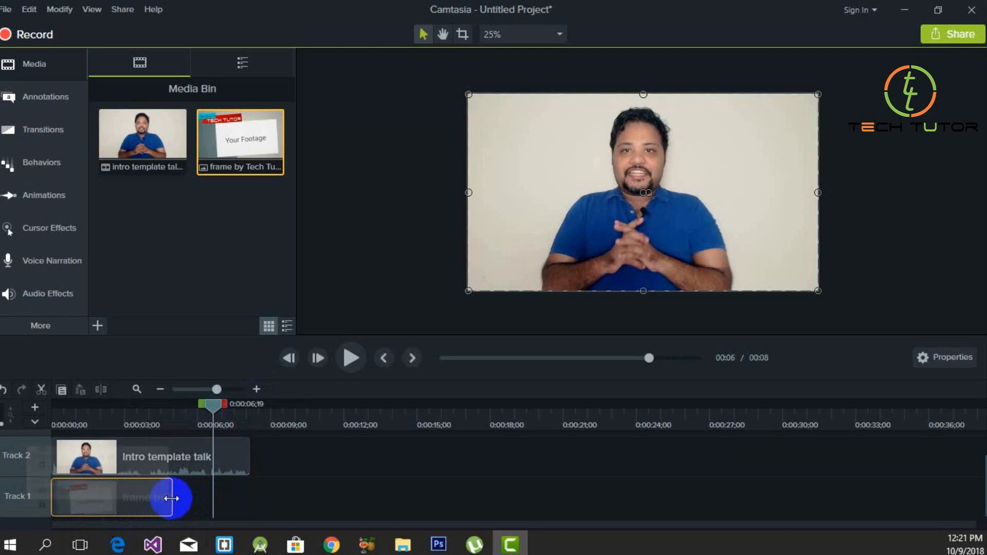
drag(172, 498, 250, 495)
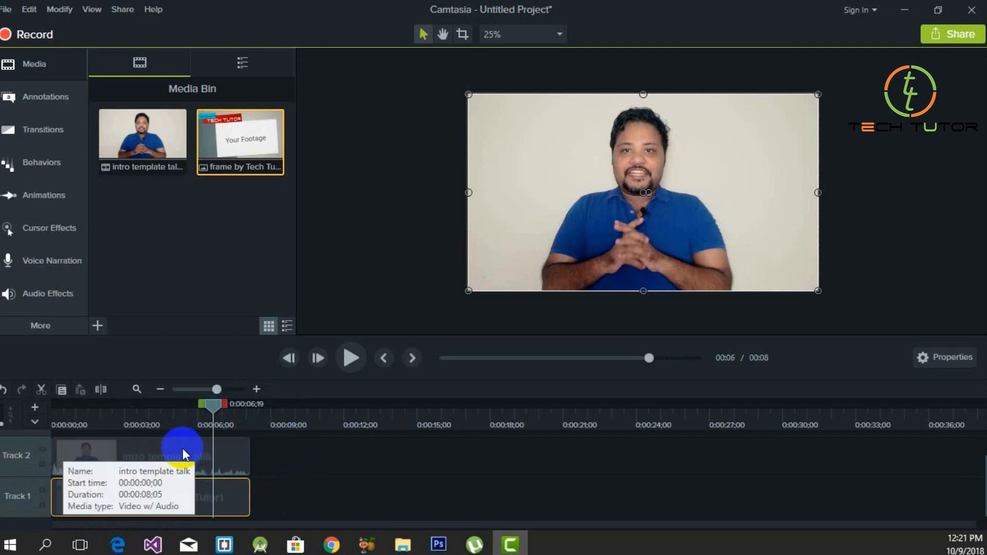
Scale down the Track 2 video on the canvas and move it over the frame's white footage area
click(152, 457)
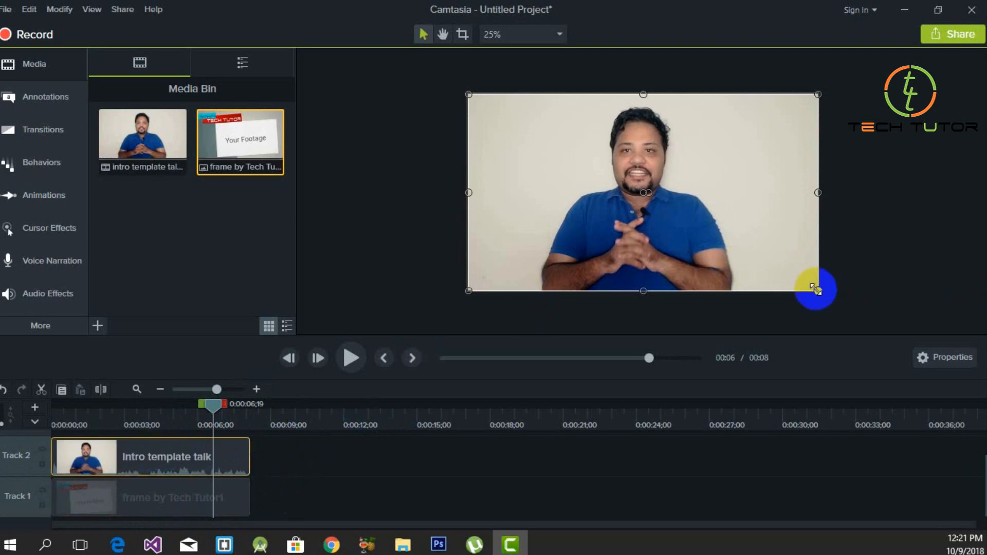
drag(817, 289, 686, 240)
drag(607, 185, 704, 297)
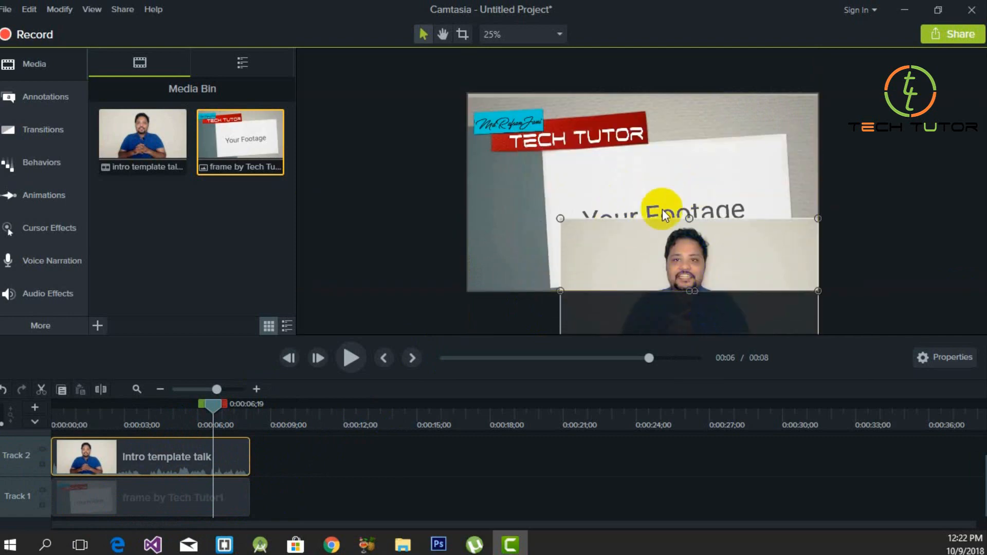
drag(756, 249, 727, 198)
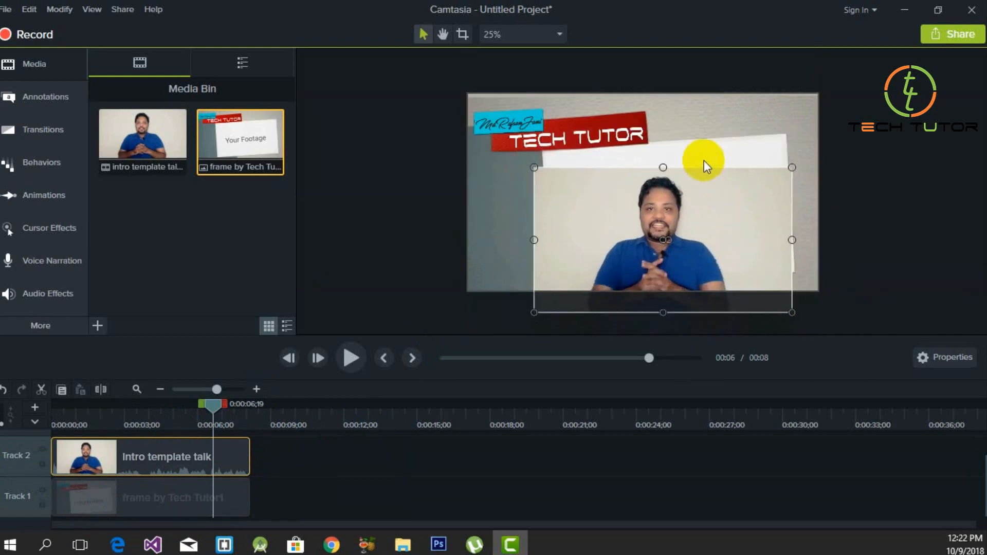
mouse_move(757, 242)
mouse_down()
mouse_move(757, 226)
mouse_move(769, 231)
mouse_up()
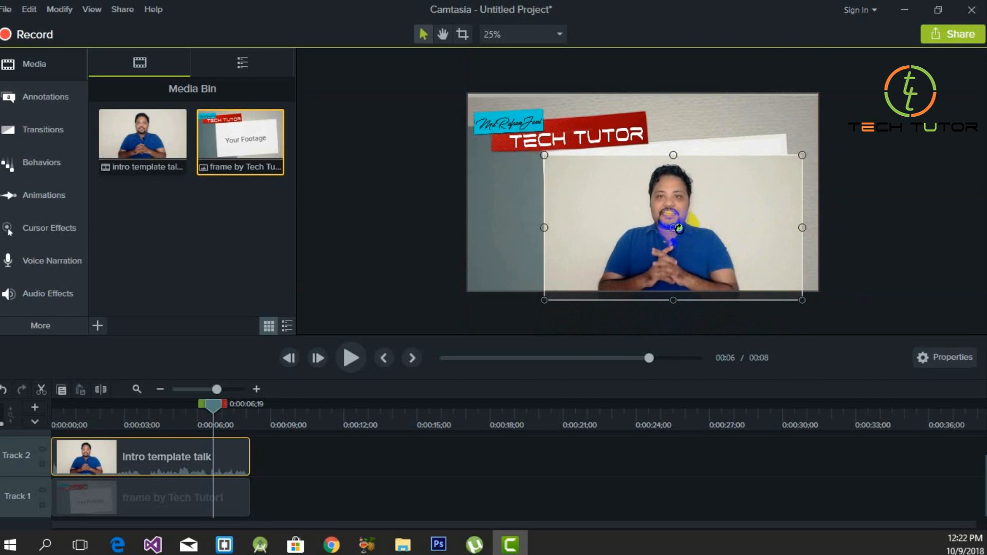
Rotate the video slightly counterclockwise and fine-tune its size and position to cover the frame's tilted footage area
drag(679, 229, 699, 185)
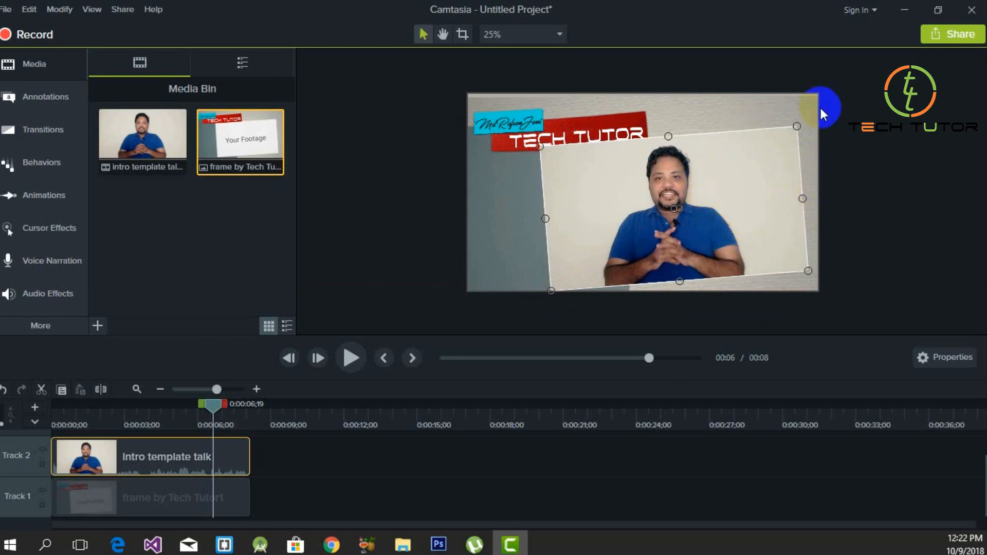
mouse_move(797, 126)
mouse_down()
mouse_move(769, 137)
mouse_move(786, 132)
mouse_up()
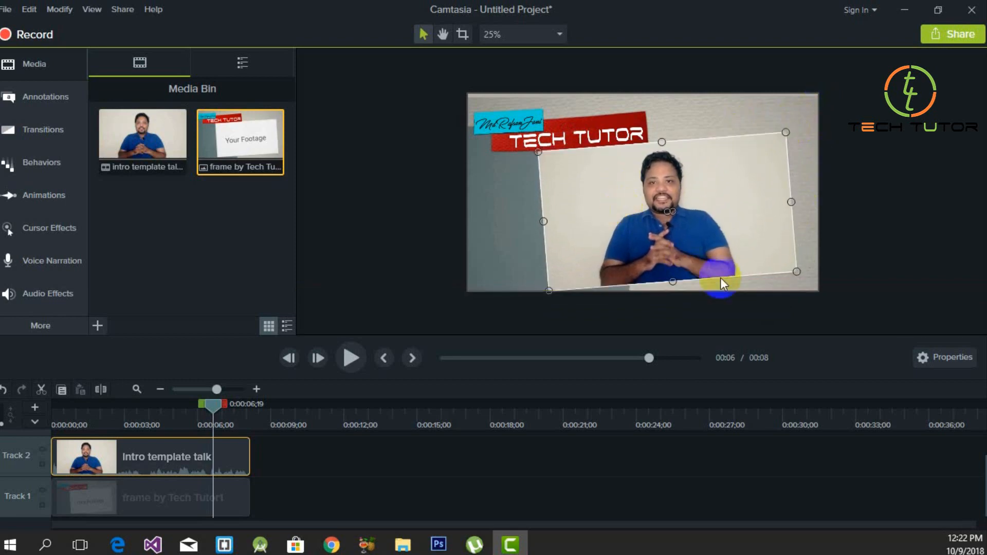
mouse_move(795, 270)
mouse_down()
mouse_move(786, 269)
mouse_move(801, 274)
mouse_up()
drag(788, 134, 787, 135)
click(775, 109)
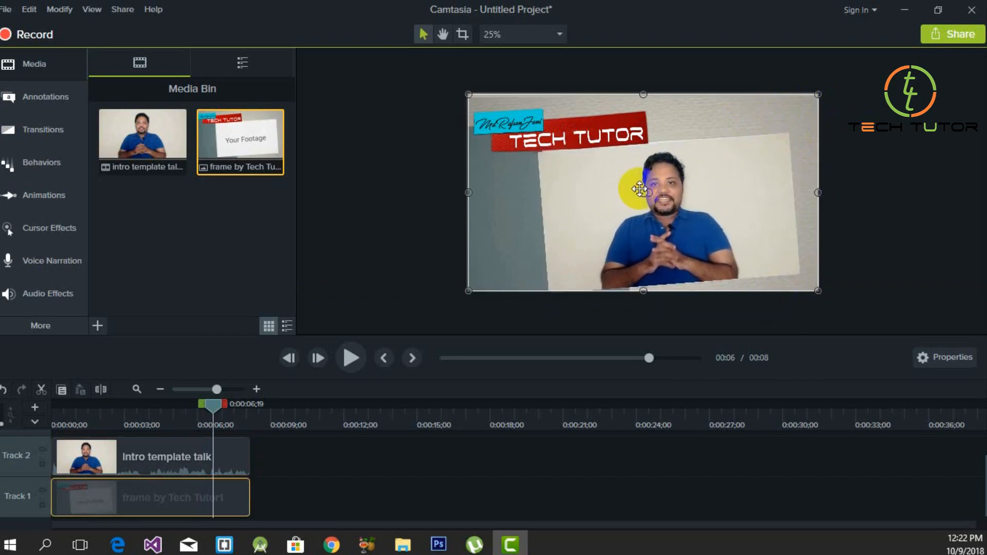
click(640, 189)
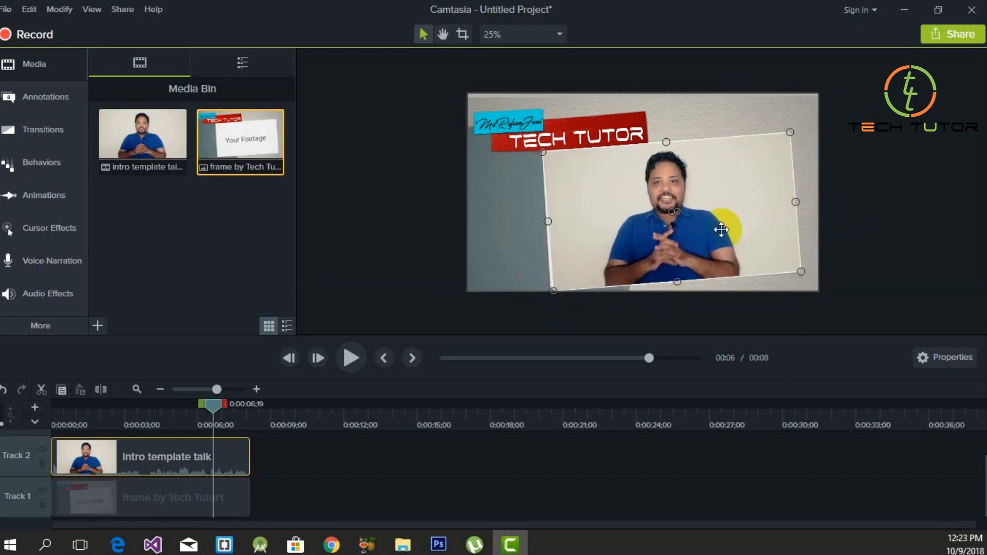
drag(787, 209, 720, 227)
mouse_move(798, 271)
mouse_down()
mouse_move(772, 267)
mouse_move(799, 271)
mouse_up()
click(802, 122)
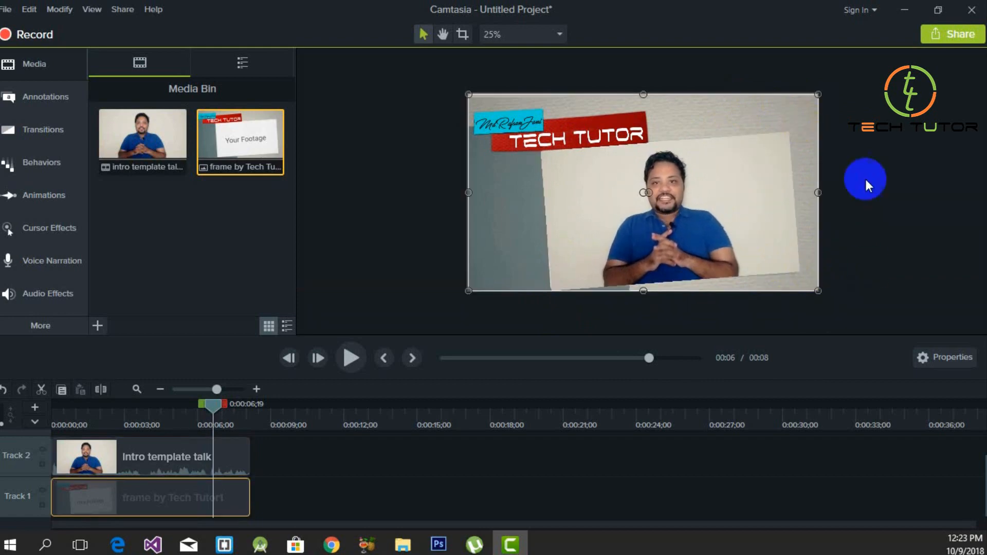
Group the video clip and the frame image clip on the timeline
click(286, 443)
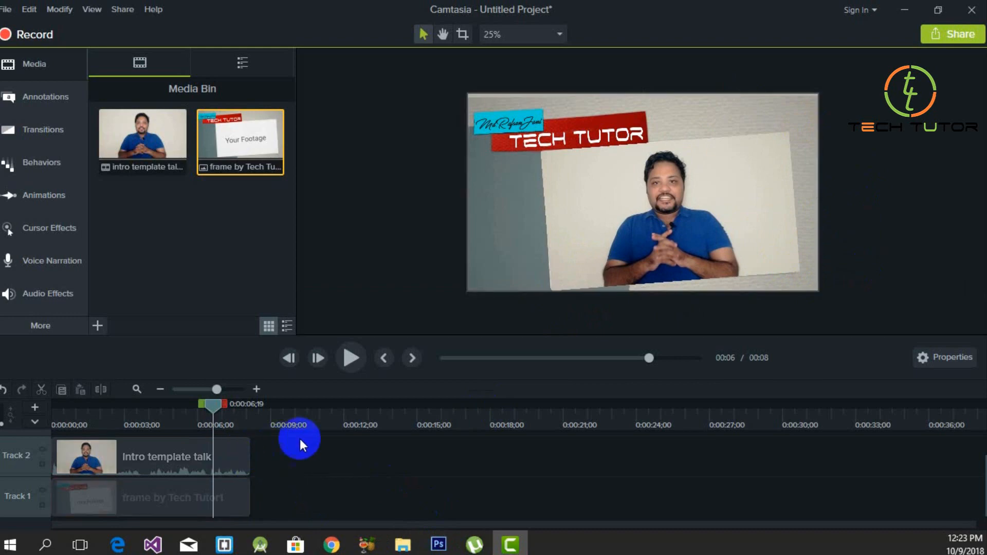
drag(294, 450, 56, 516)
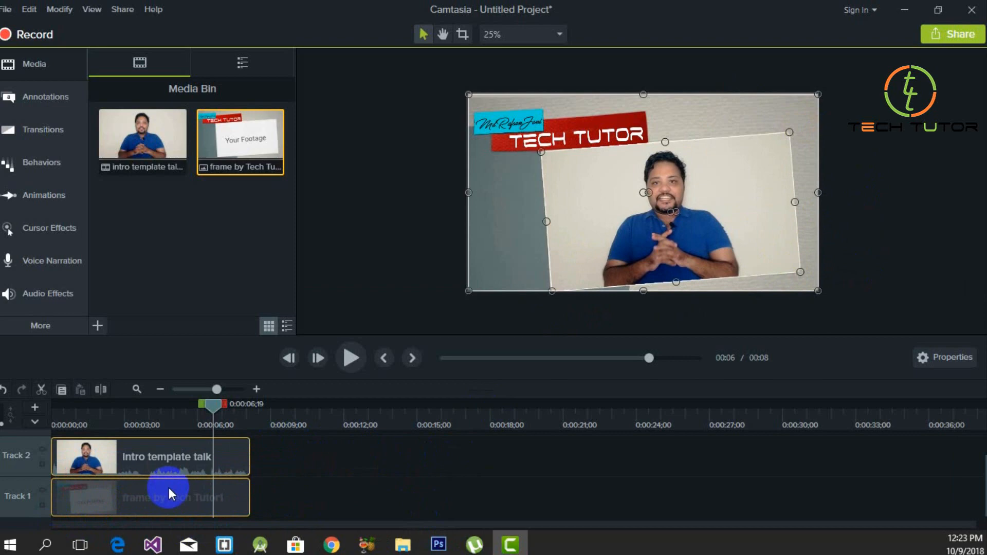
key(ctrl+g)
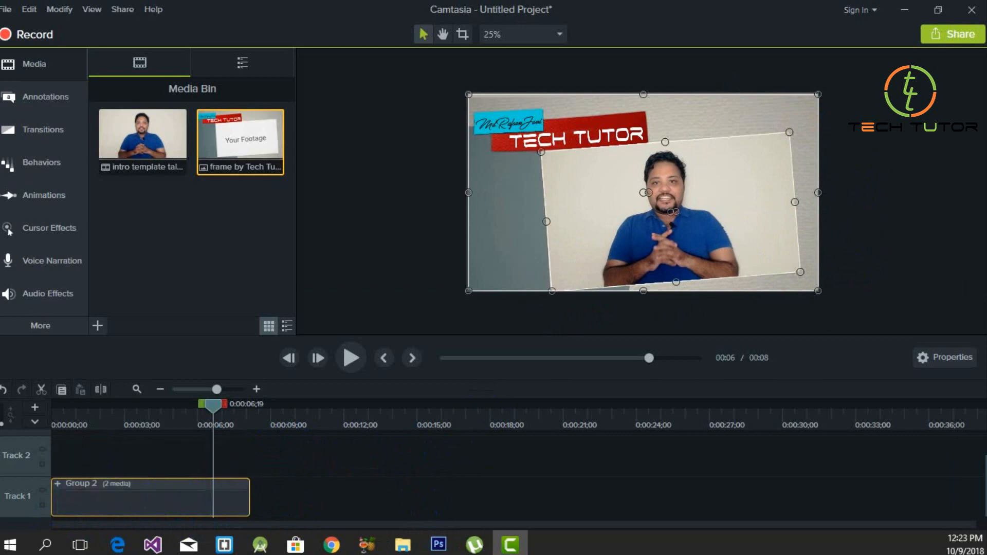
mouse_move(690, 206)
mouse_down()
mouse_move(652, 178)
mouse_move(745, 188)
mouse_move(689, 205)
mouse_up()
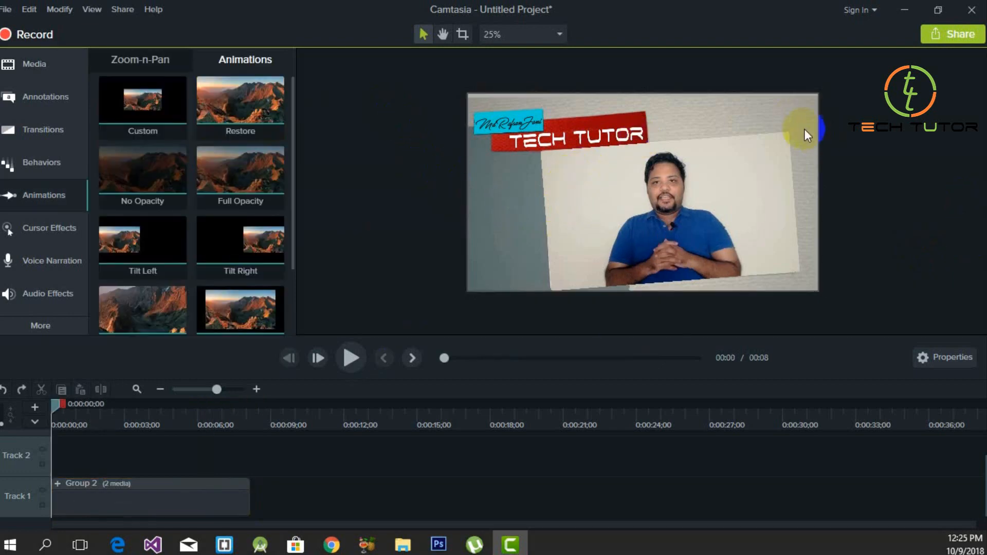
Rotate the group clockwise until the talking footage is level, then enlarge and shift it to cover most of the canvas
click(659, 202)
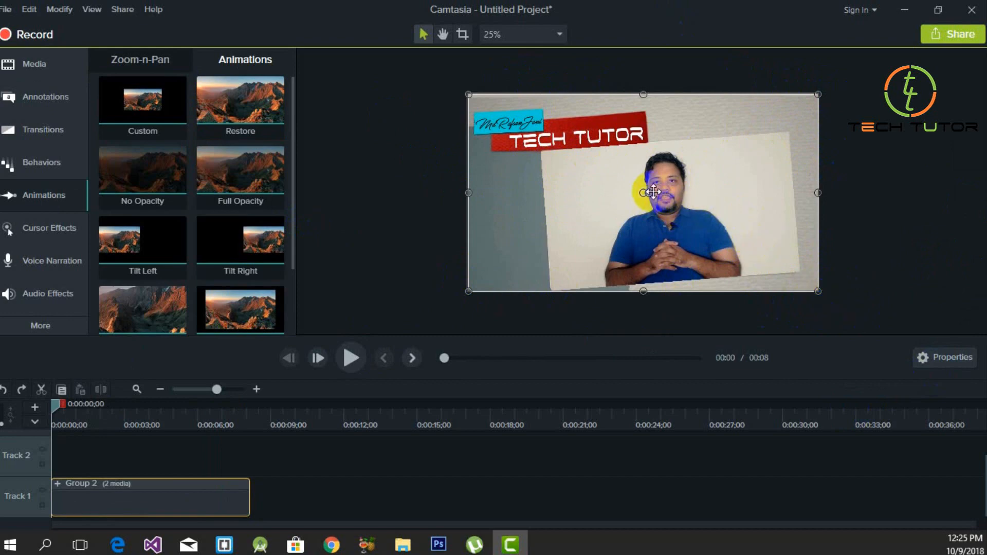
drag(649, 192, 603, 114)
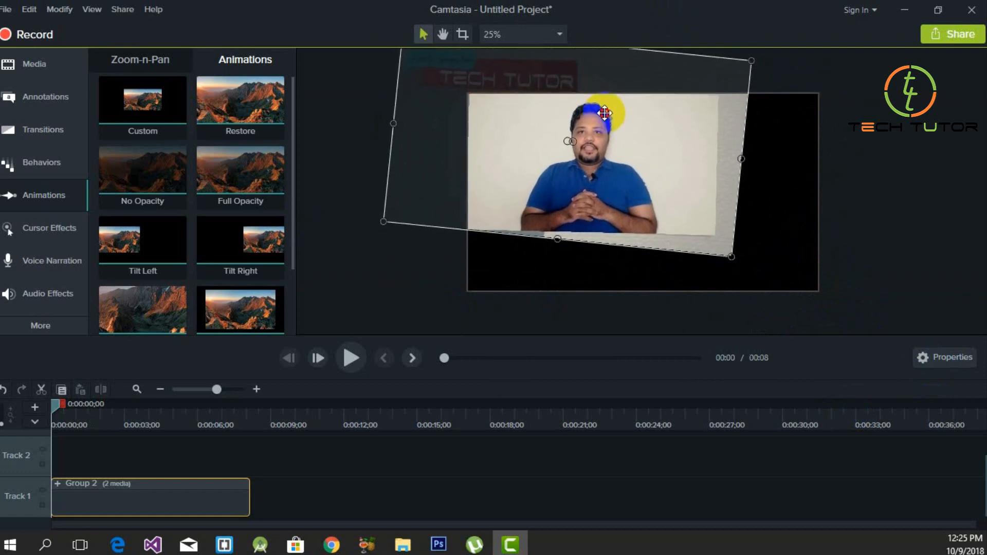
drag(731, 257, 826, 285)
drag(776, 197, 757, 187)
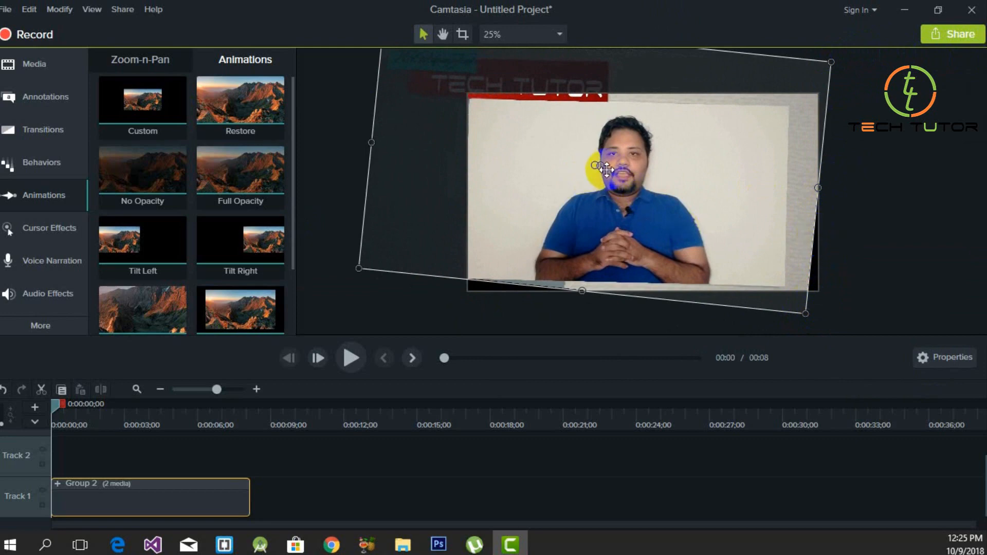
drag(607, 165, 616, 165)
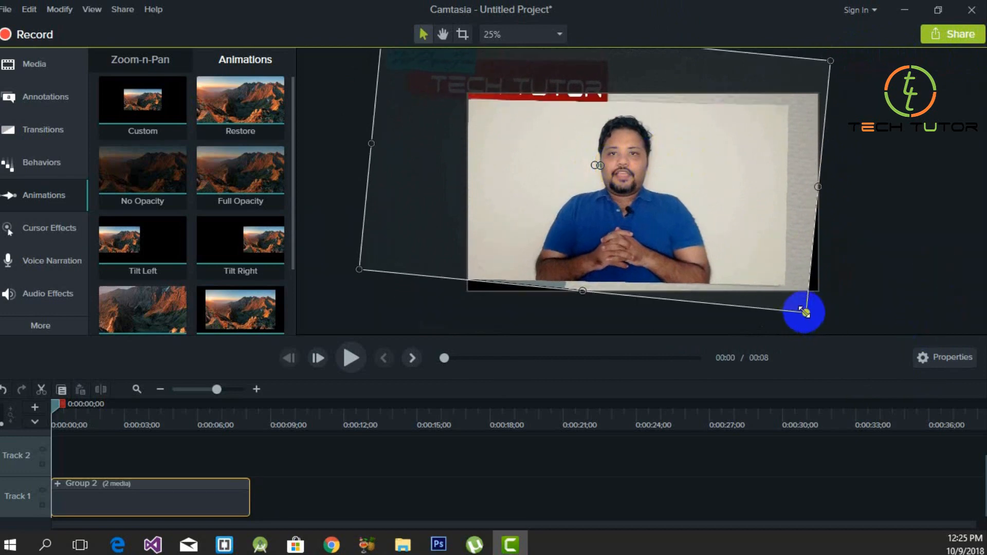
Fine-tune the group's scale, position and rotation so the talking footage fills the whole canvas and the frame lies outside it
drag(805, 312, 831, 313)
drag(808, 208, 802, 189)
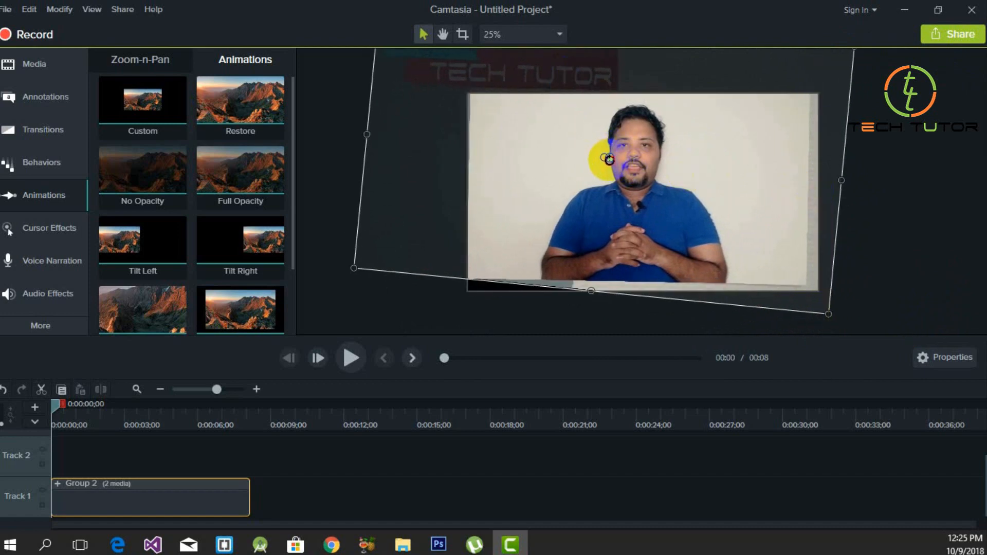
drag(609, 158, 619, 161)
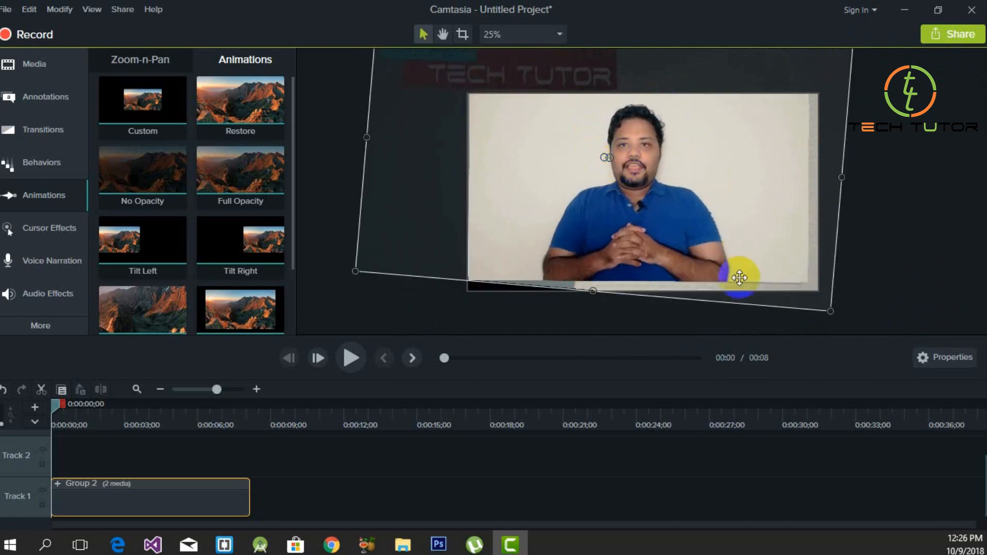
drag(826, 311, 841, 321)
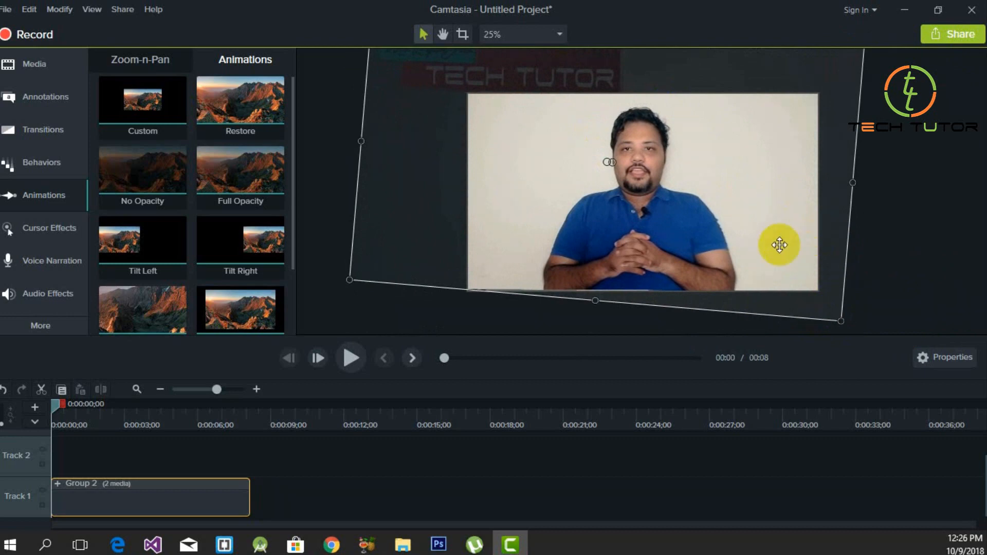
Add a Custom animation to the group clip and stretch it from near the clip's start to about 0:00:06;28
click(39, 196)
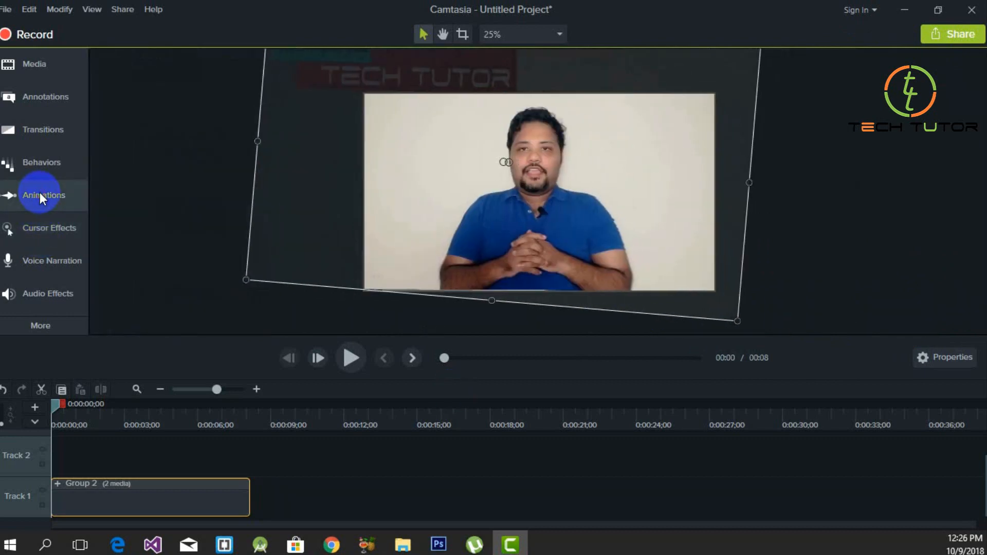
click(40, 196)
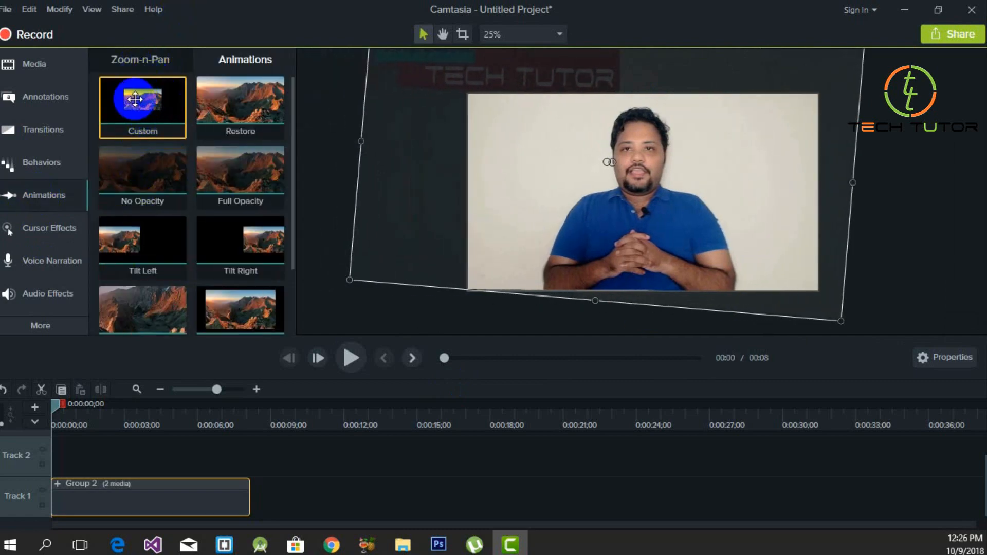
drag(133, 96, 217, 512)
click(80, 504)
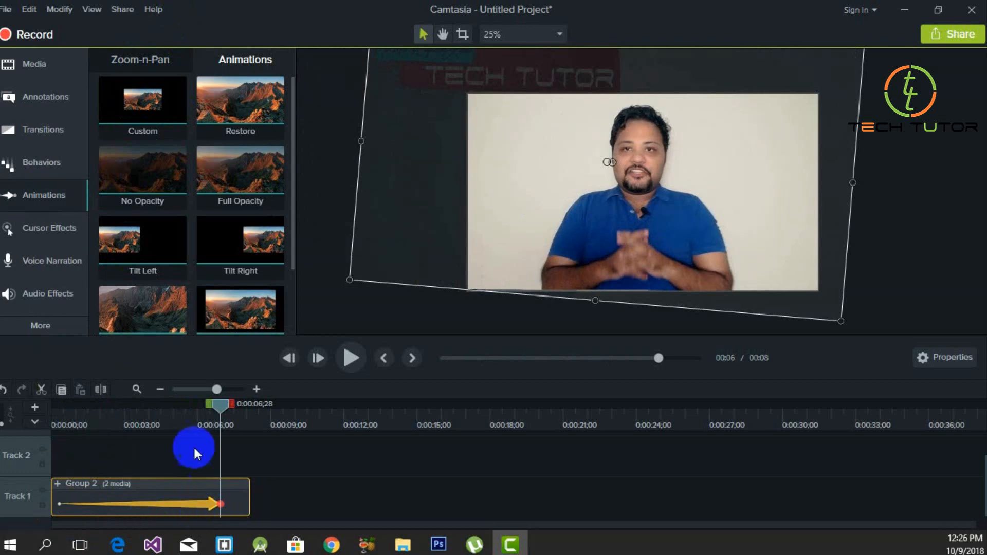
At 0:00:02;10, shrink the group, rotate it until the Tech Tutor frame is level, and move it onto the canvas
drag(203, 408, 82, 435)
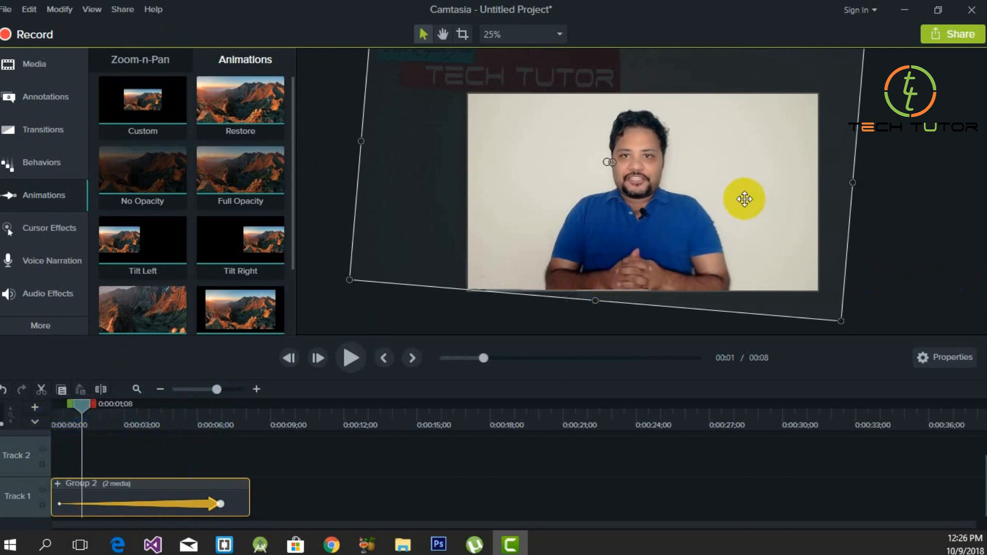
drag(79, 406, 105, 409)
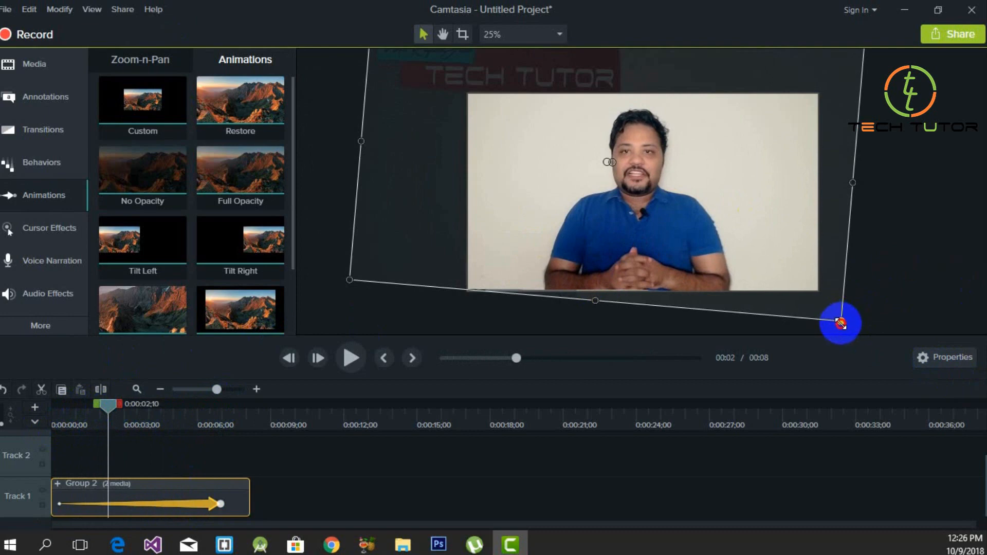
drag(840, 323, 623, 180)
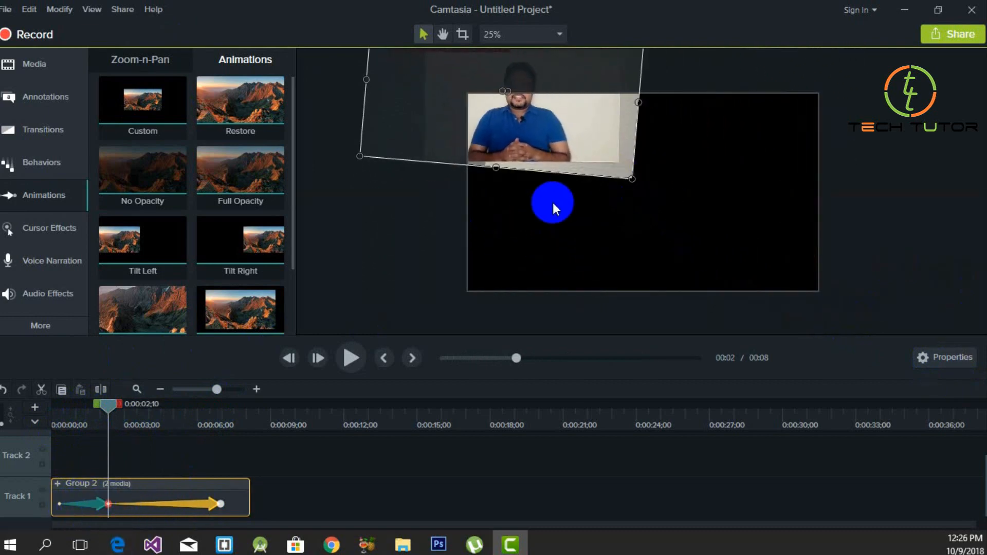
drag(573, 110, 617, 193)
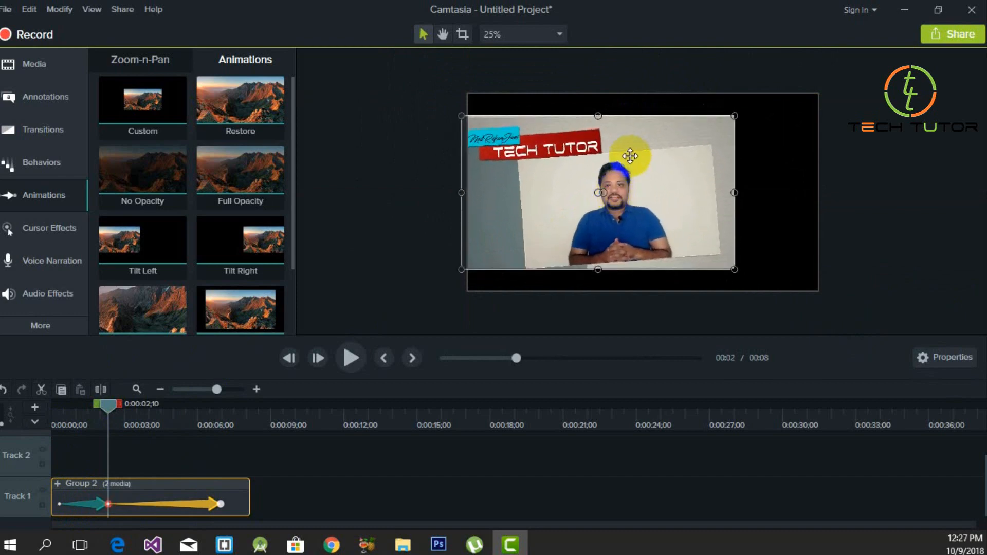
Align the group with the canvas's upper-left corner and enlarge it until the framed image fills the whole canvas
mouse_move(633, 157)
mouse_down()
mouse_move(649, 148)
mouse_move(640, 139)
mouse_up()
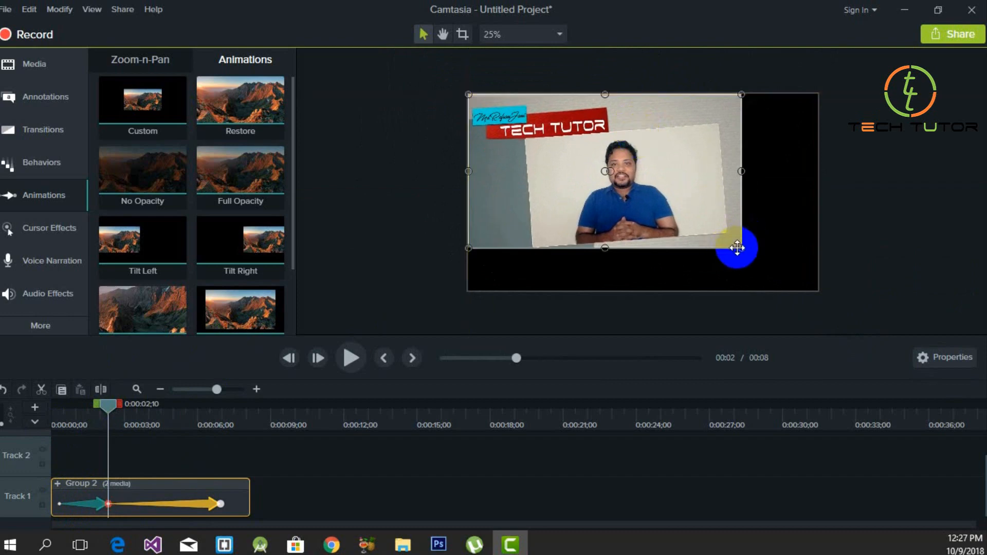
drag(740, 248, 814, 282)
click(876, 216)
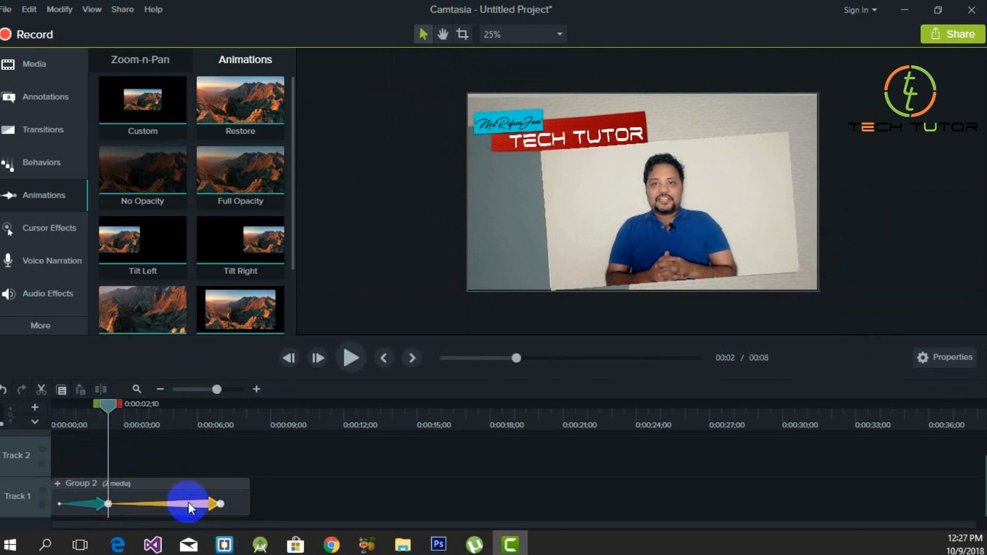
Shorten the second animation at the clip's end and extend the first one to 0:00:05;27, with a duration of 5;17
drag(197, 504, 224, 507)
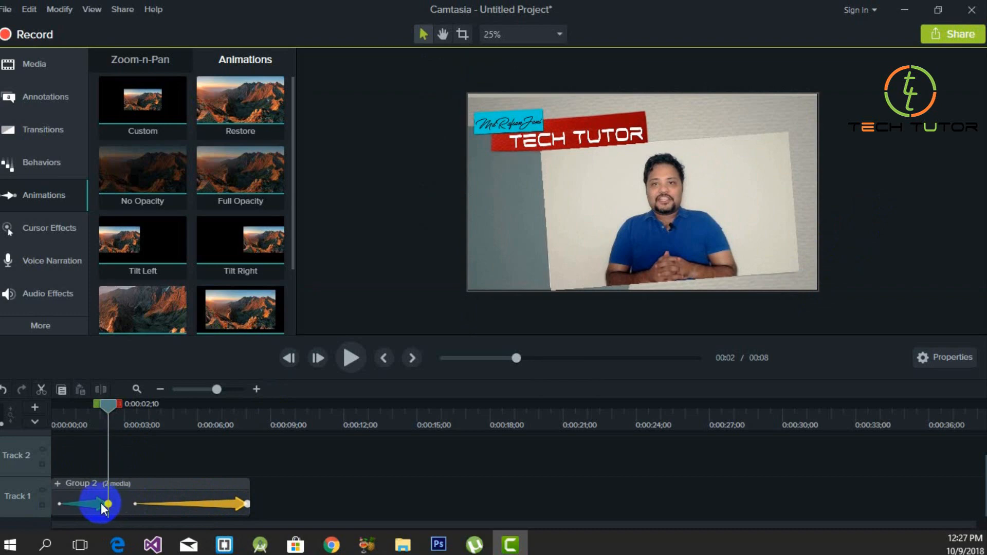
click(105, 506)
drag(106, 503, 202, 504)
click(143, 504)
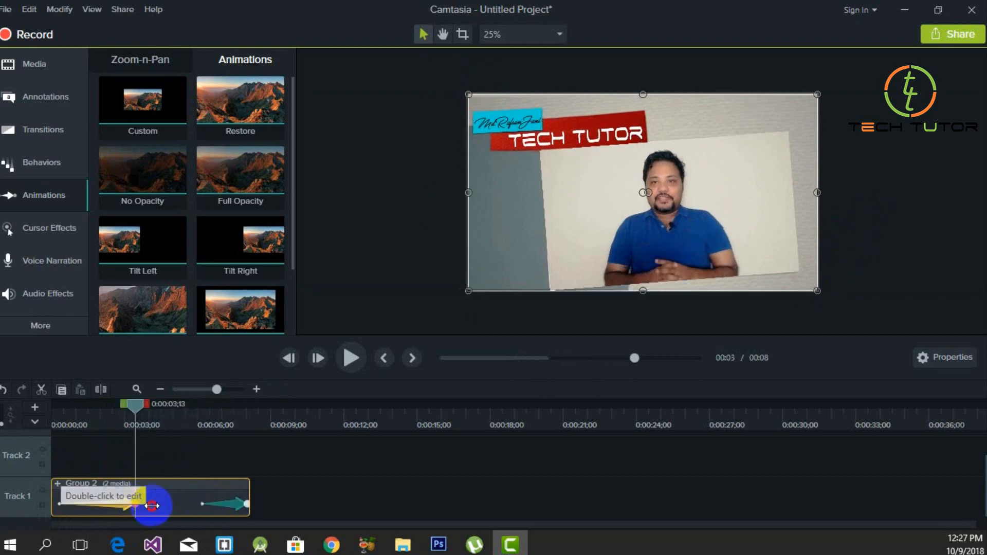
drag(135, 505, 195, 504)
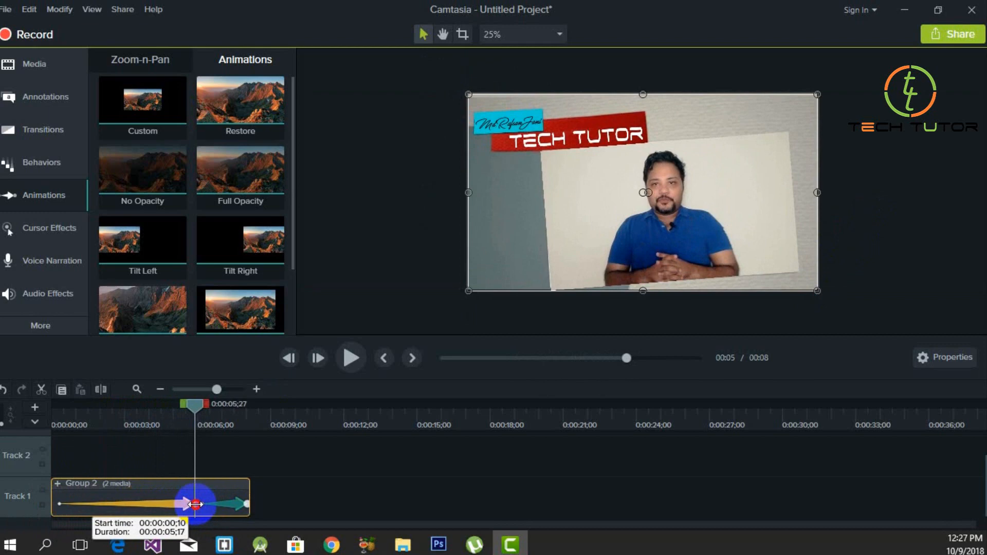
Play the timeline from the beginning to preview the transition from full-screen footage to the framed image
drag(193, 403, 11, 430)
click(352, 360)
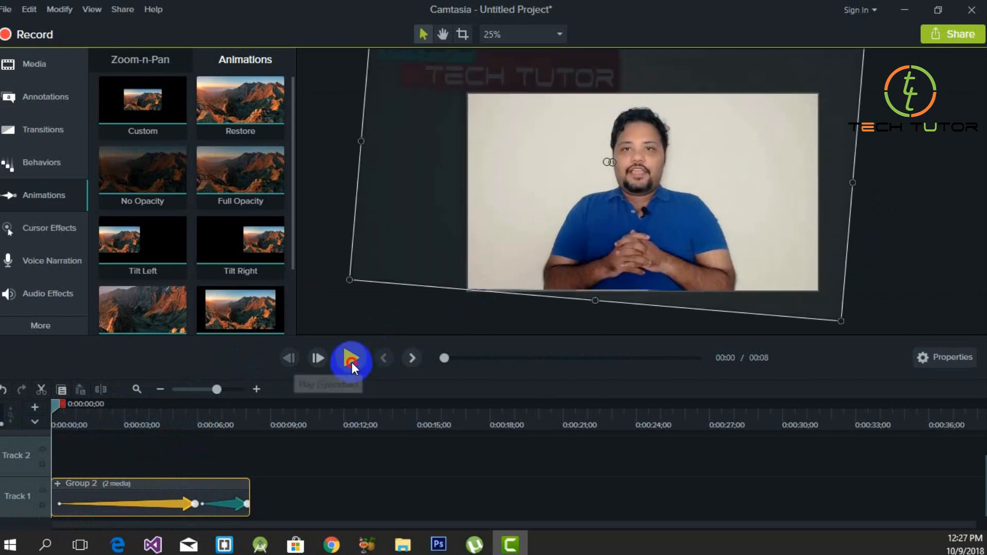
click(353, 362)
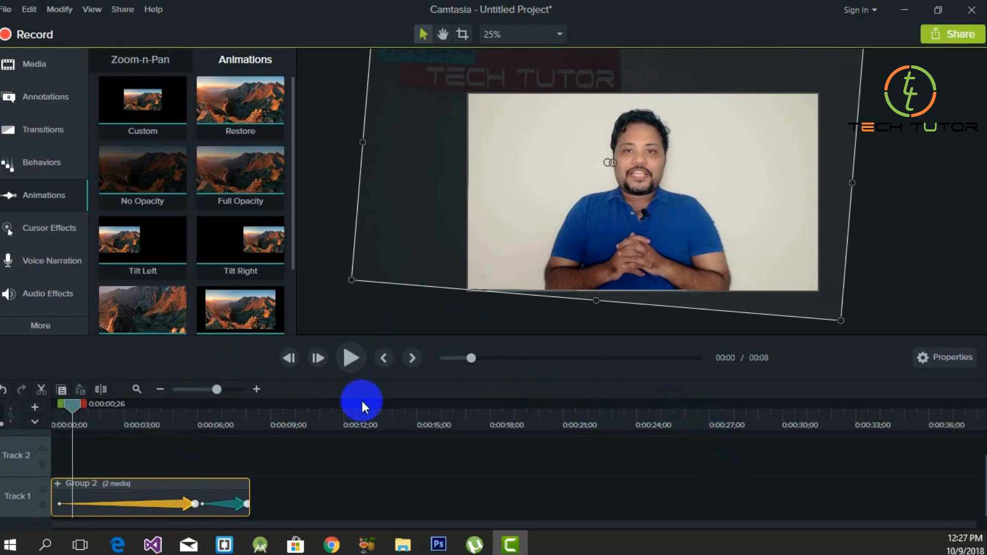
click(350, 357)
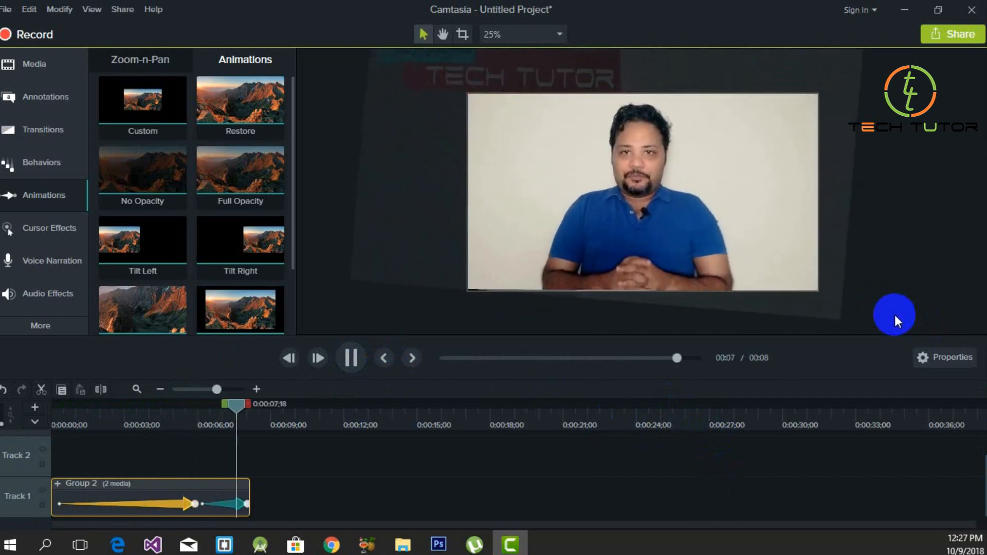
click(356, 360)
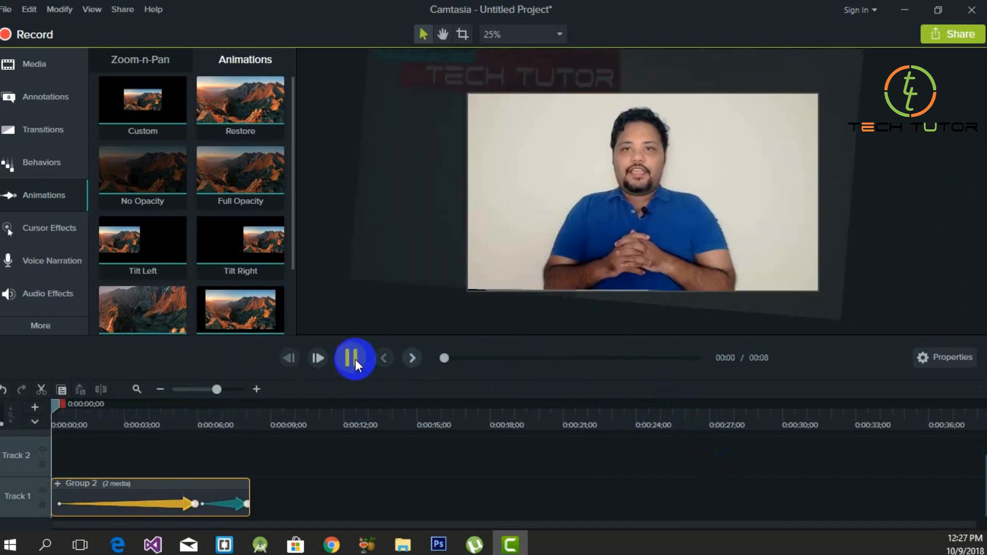
click(355, 359)
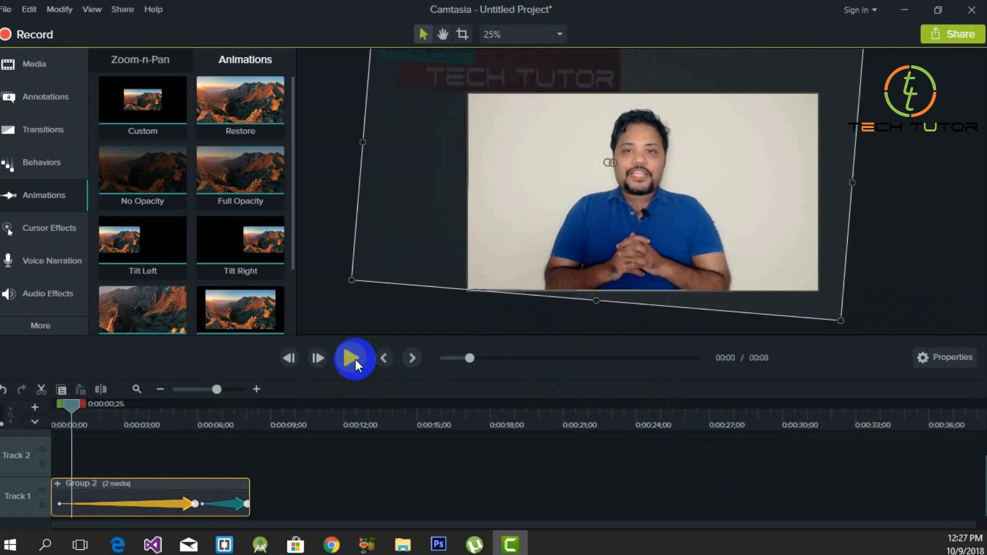